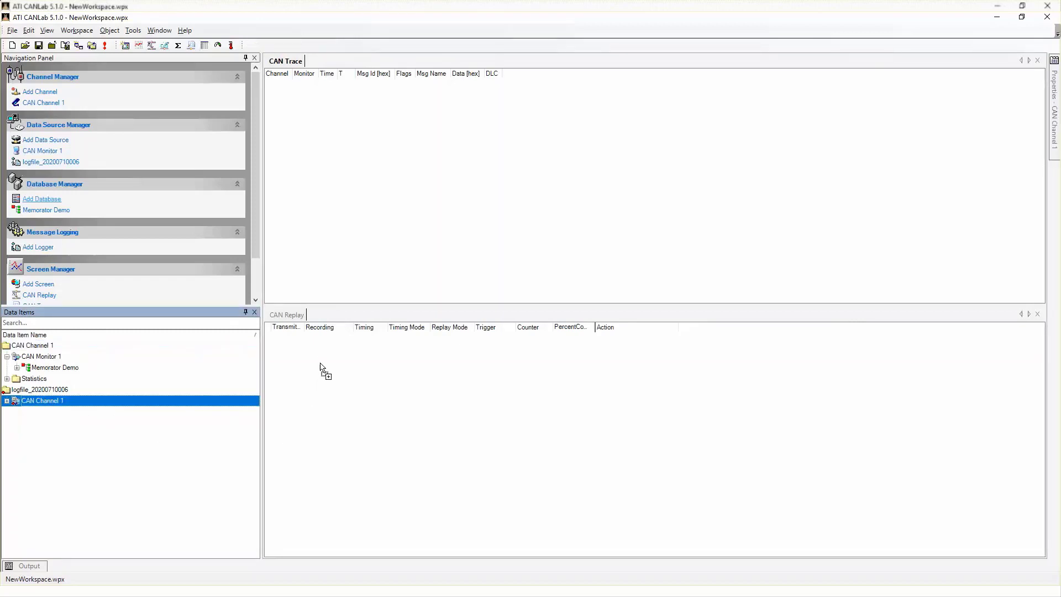
pyautogui.moveTo(320, 357); pyautogui.dragTo(461, 331)
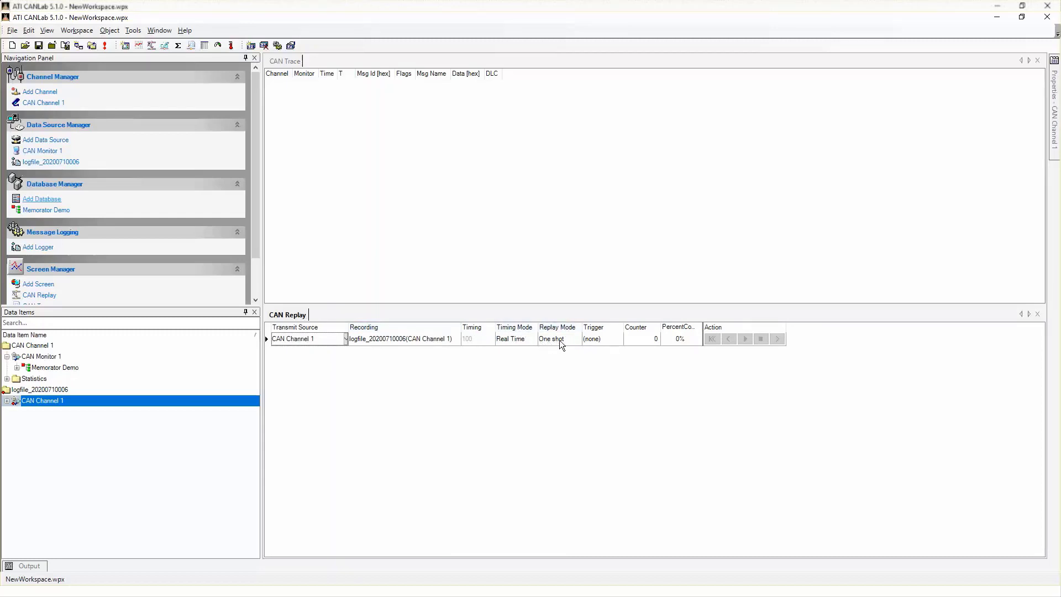
pyautogui.click(528, 341)
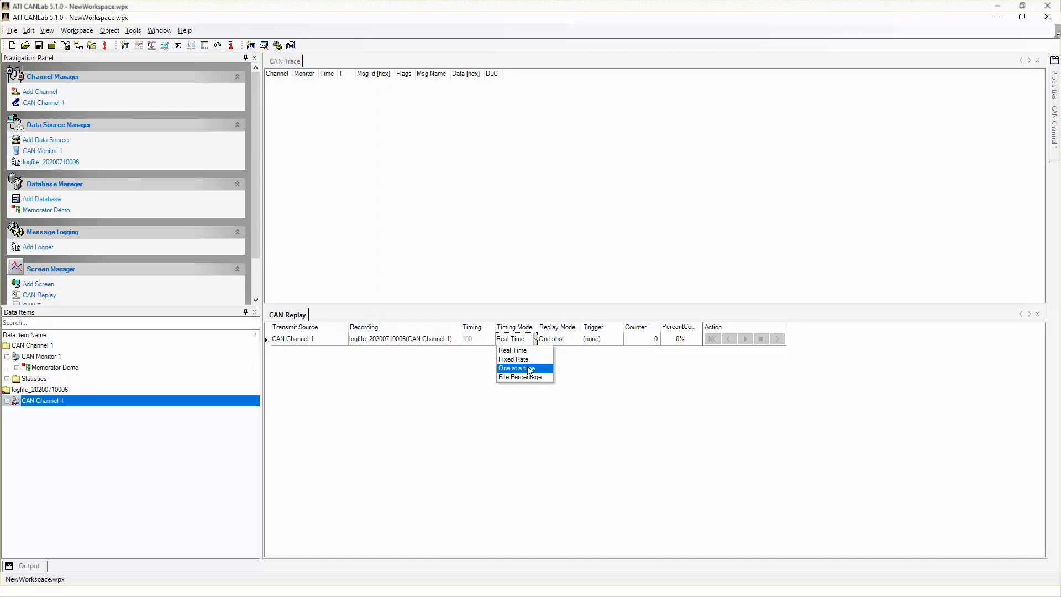
pyautogui.click(556, 339)
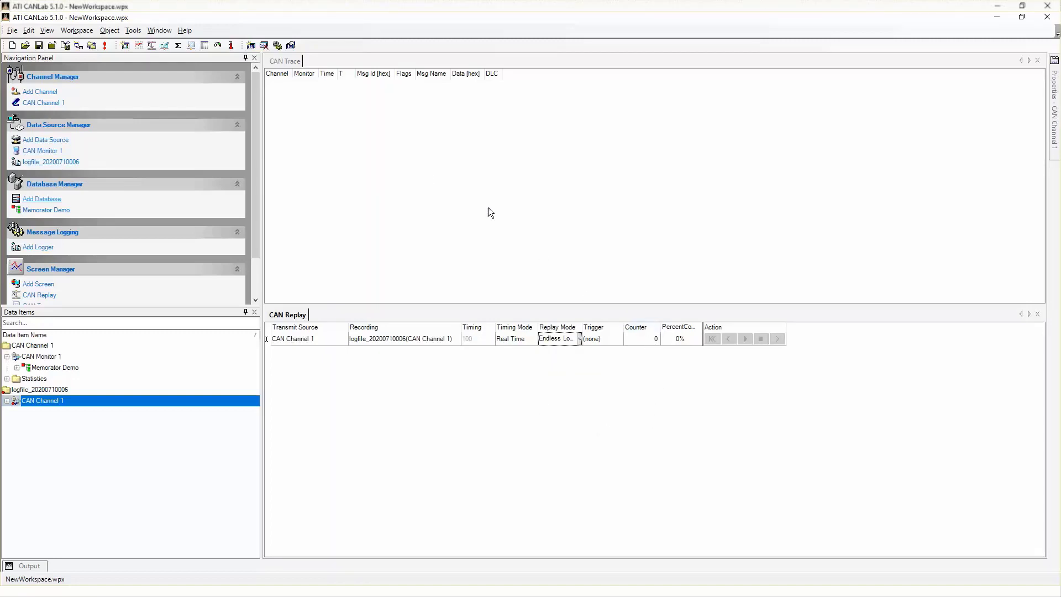
pyautogui.click(110, 48)
pyautogui.click(745, 339)
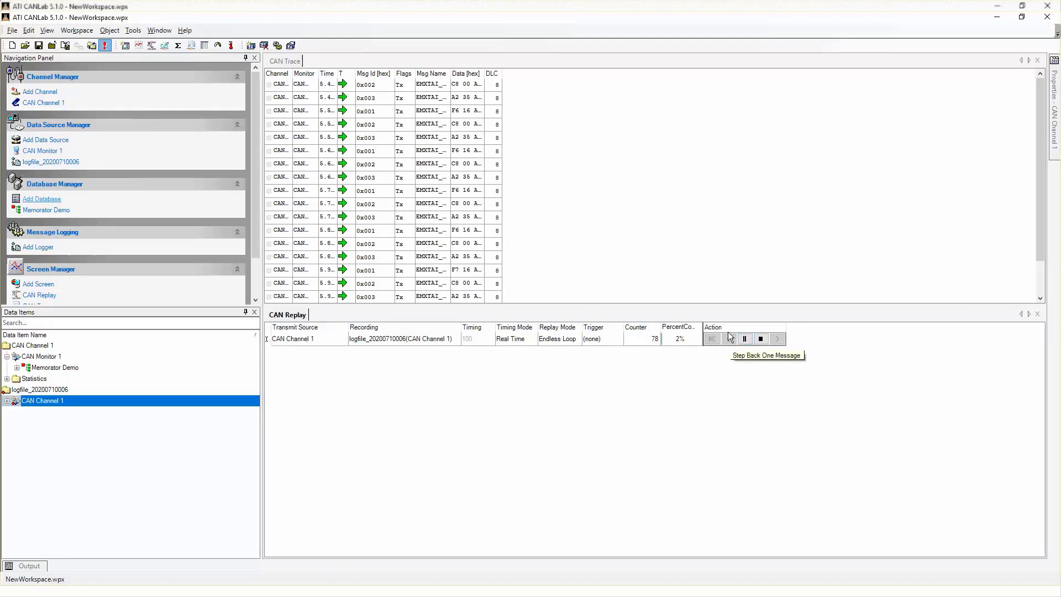
# Show the CAN Trace with fixed message positions and expand message 0x001 to its signals
pyautogui.rightClick(559, 139)
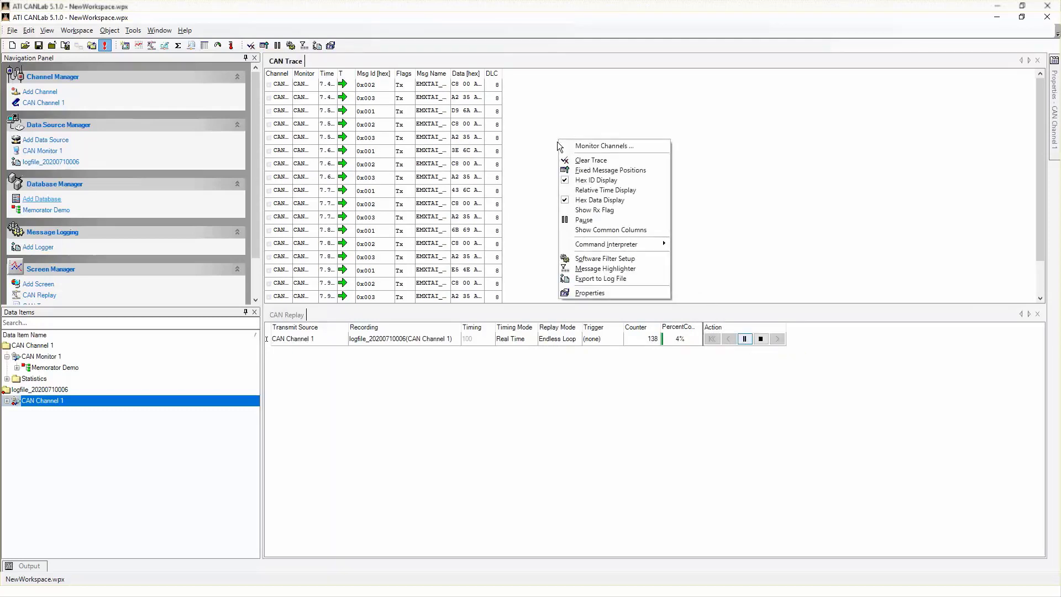
pyautogui.click(579, 171)
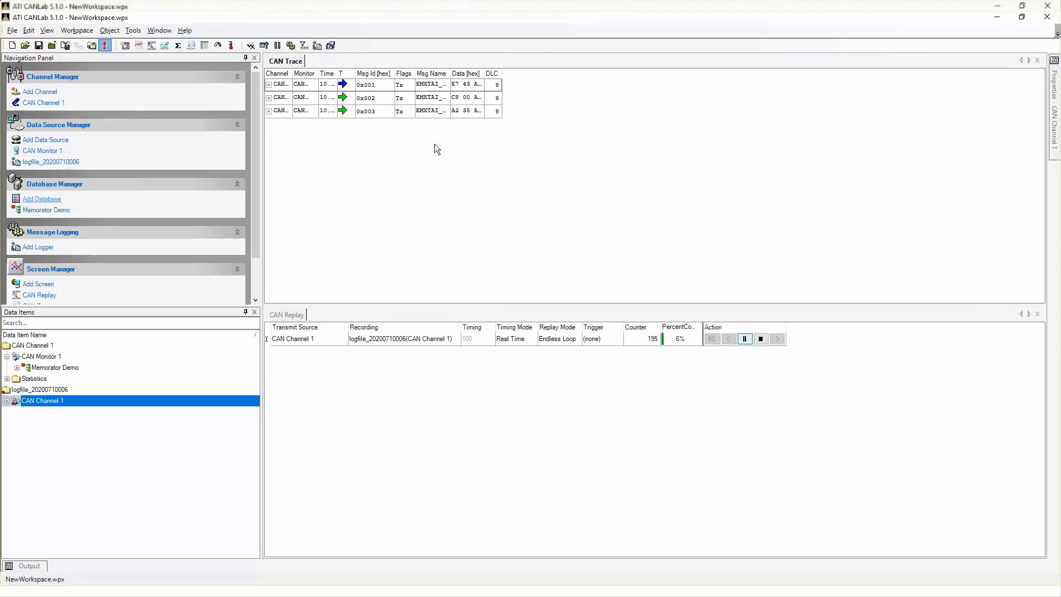
pyautogui.click(268, 85)
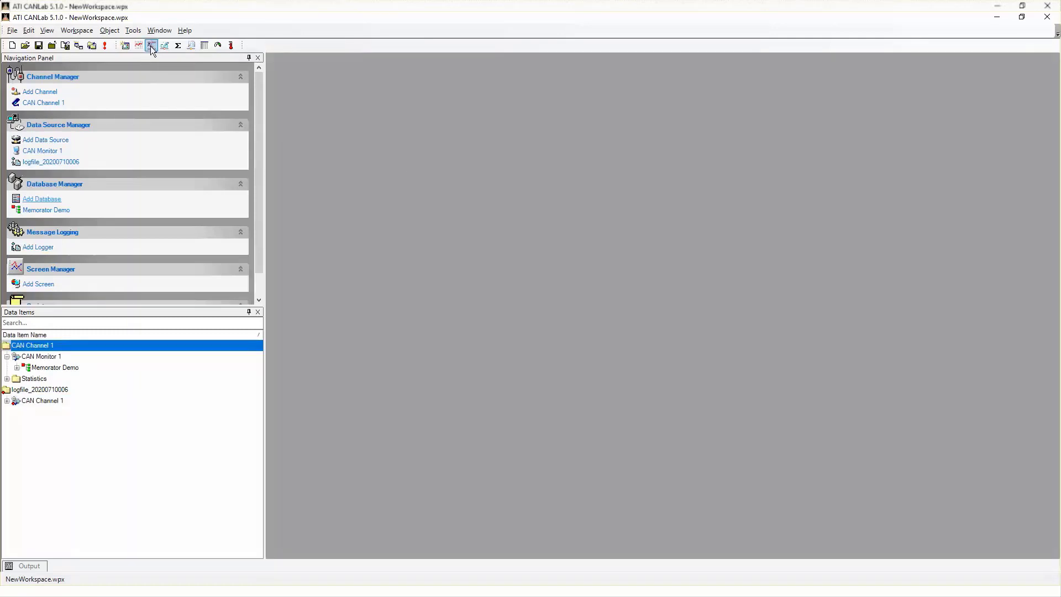
# Add a CAN Replay screen to the empty workspace
pyautogui.click(152, 46)
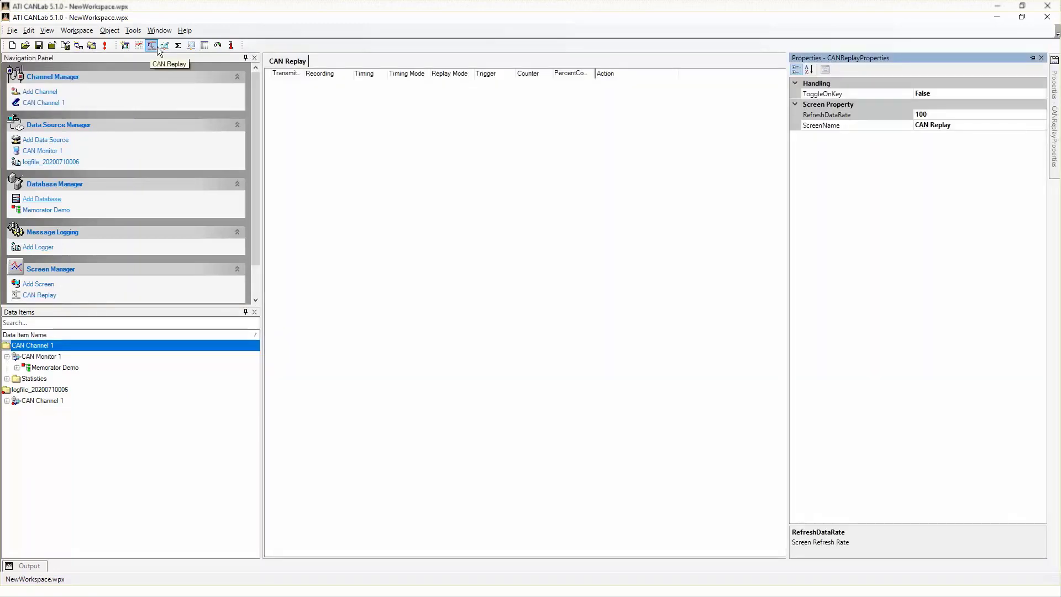
pyautogui.click(190, 47)
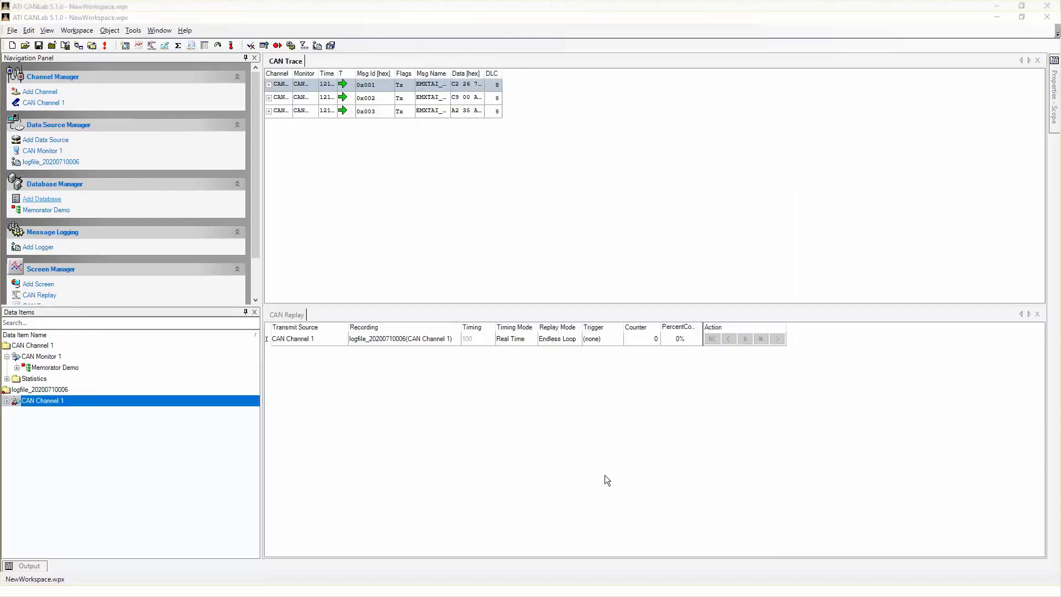
# Add a Scope screen and dock CAN Replay beside CAN Trace, above the scope
pyautogui.click(139, 45)
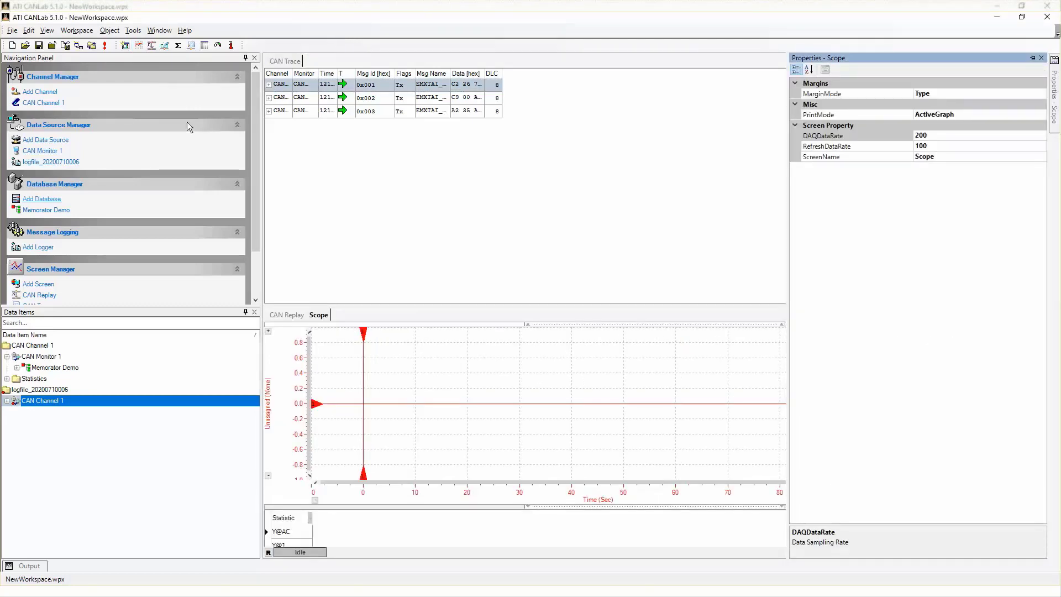
pyautogui.moveTo(280, 314); pyautogui.dragTo(282, 255)
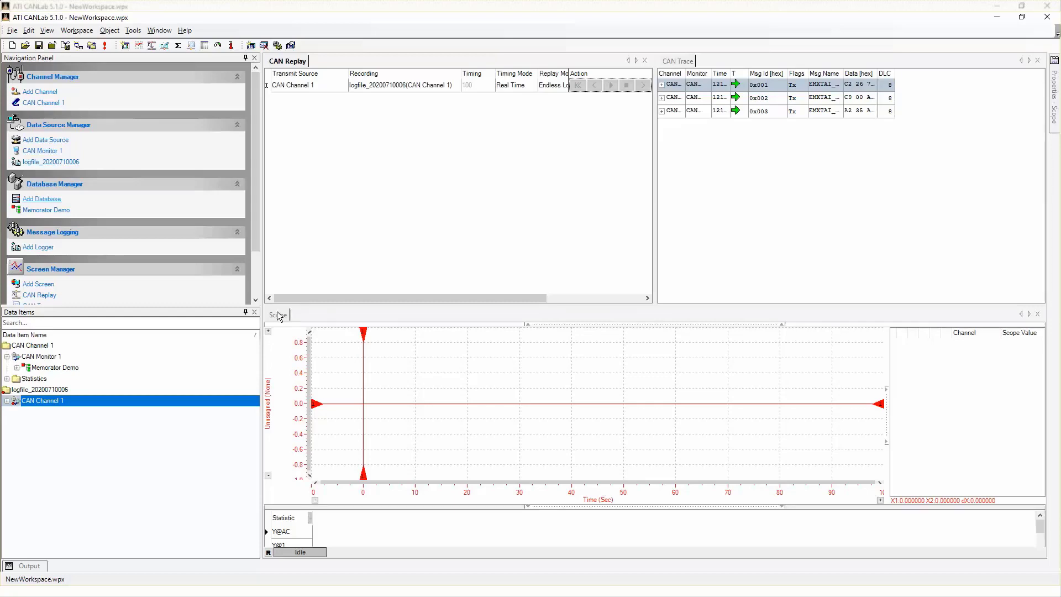
# Add the Knock signal from EMXTAI_Msg0001 under CAN Monitor 1's Memorator Demo database to the Scope
pyautogui.click(17, 368)
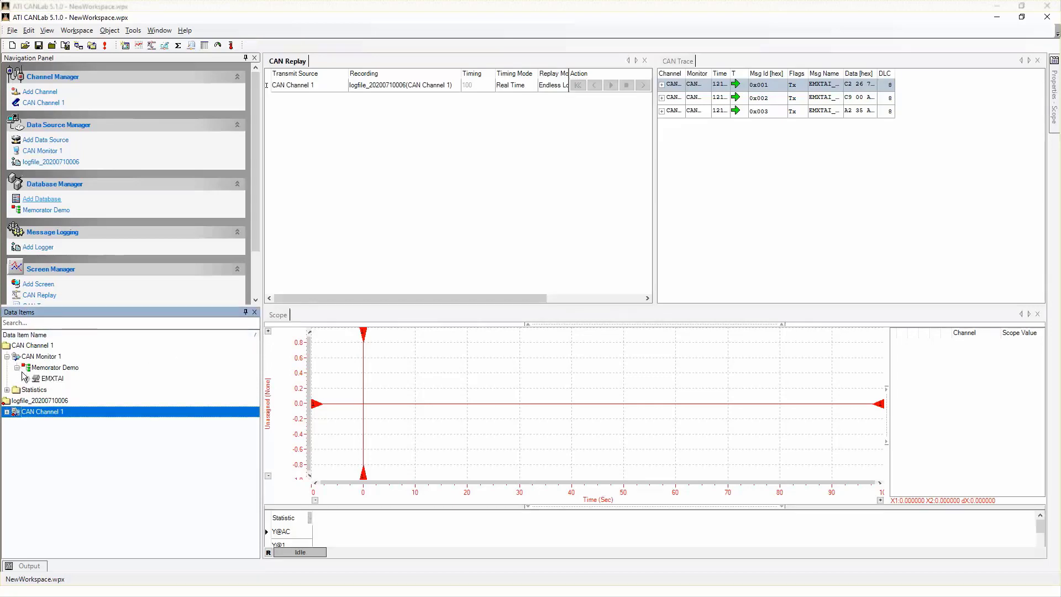
pyautogui.click(27, 379)
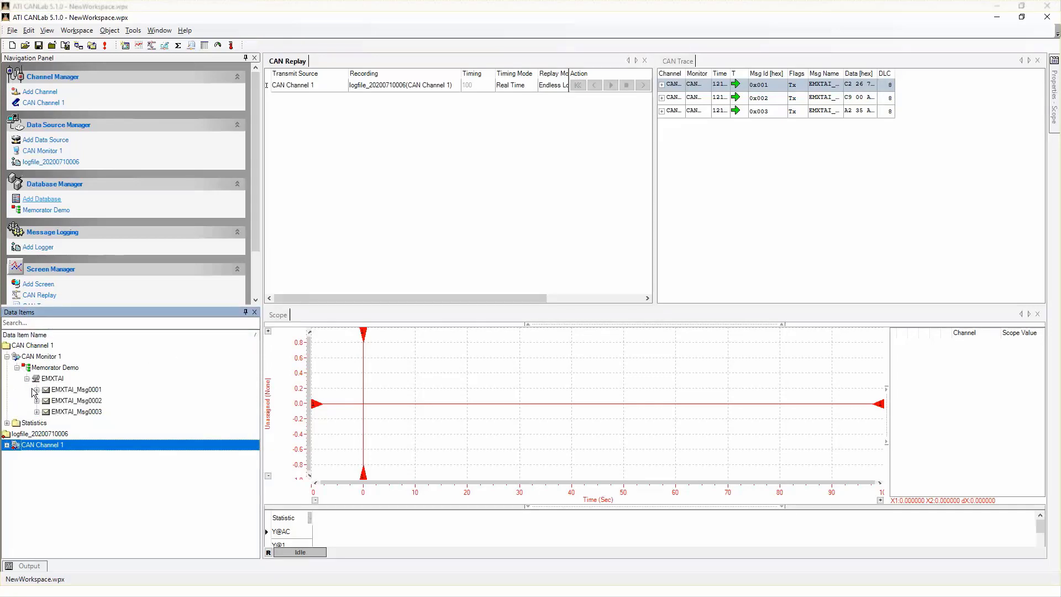
pyautogui.click(37, 389)
pyautogui.click(65, 424)
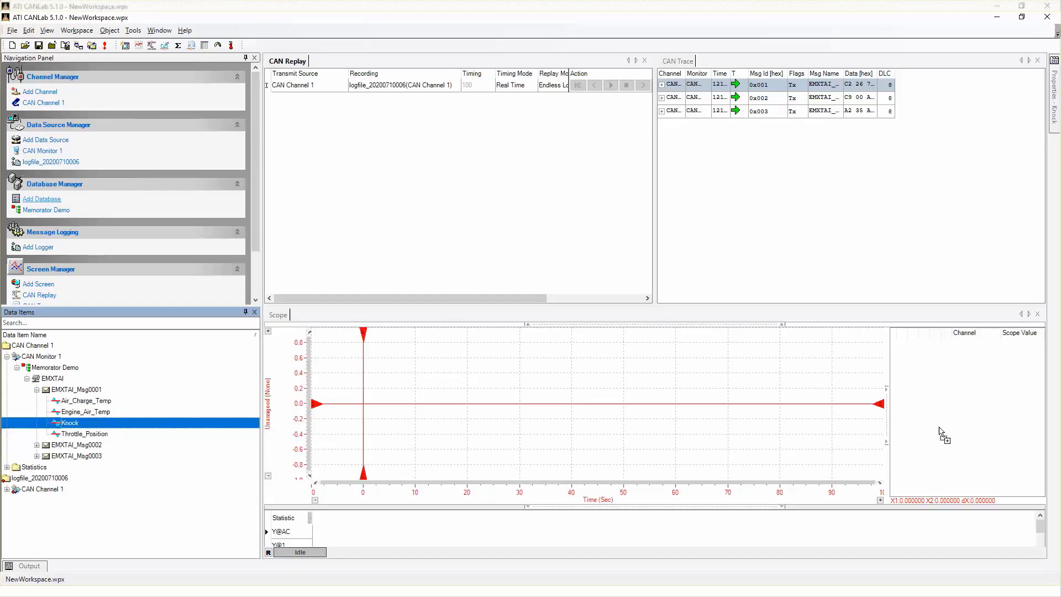
pyautogui.moveTo(940, 428); pyautogui.dragTo(940, 428)
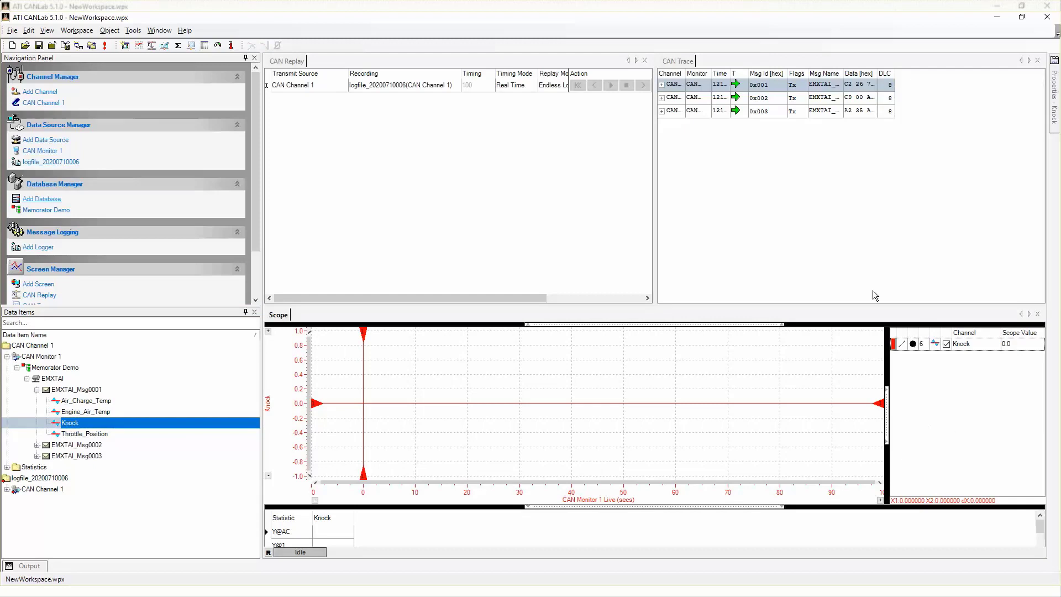
# Go online, start the CAN replay, and expand message 0x001 in the CAN Trace
pyautogui.click(105, 47)
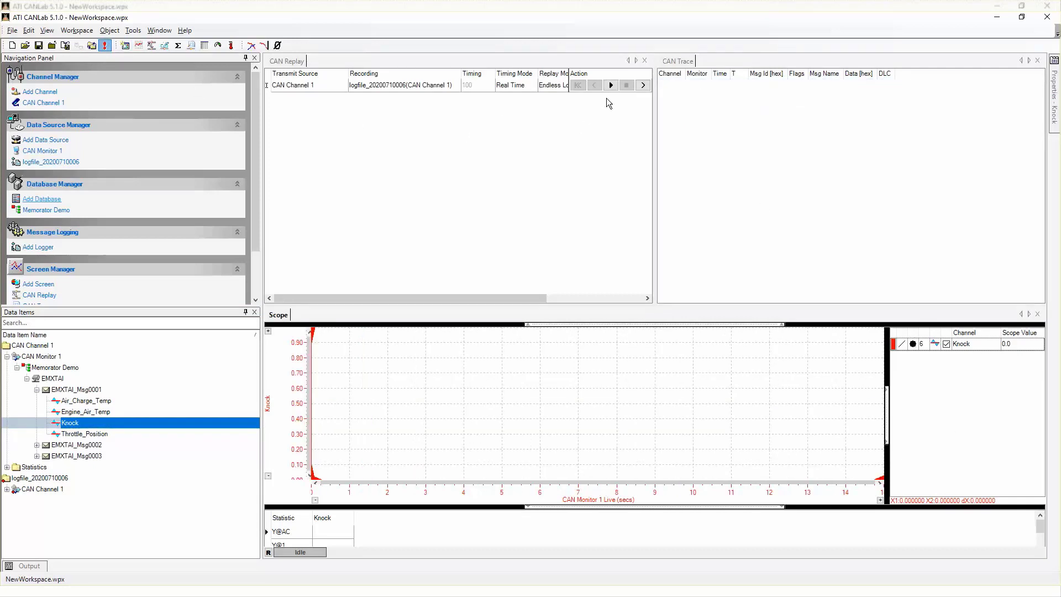
pyautogui.click(611, 86)
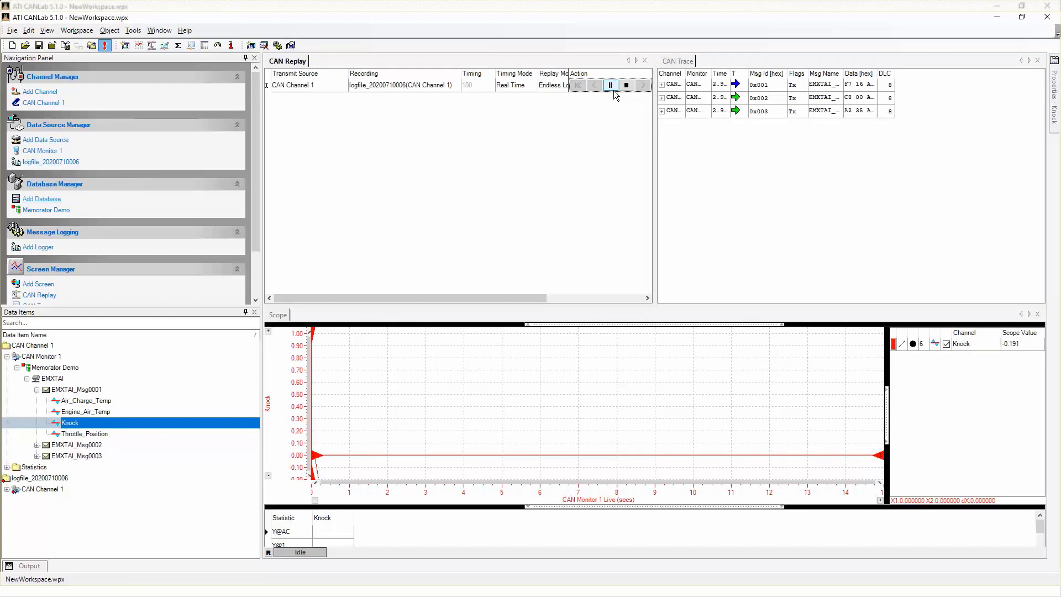
pyautogui.click(662, 85)
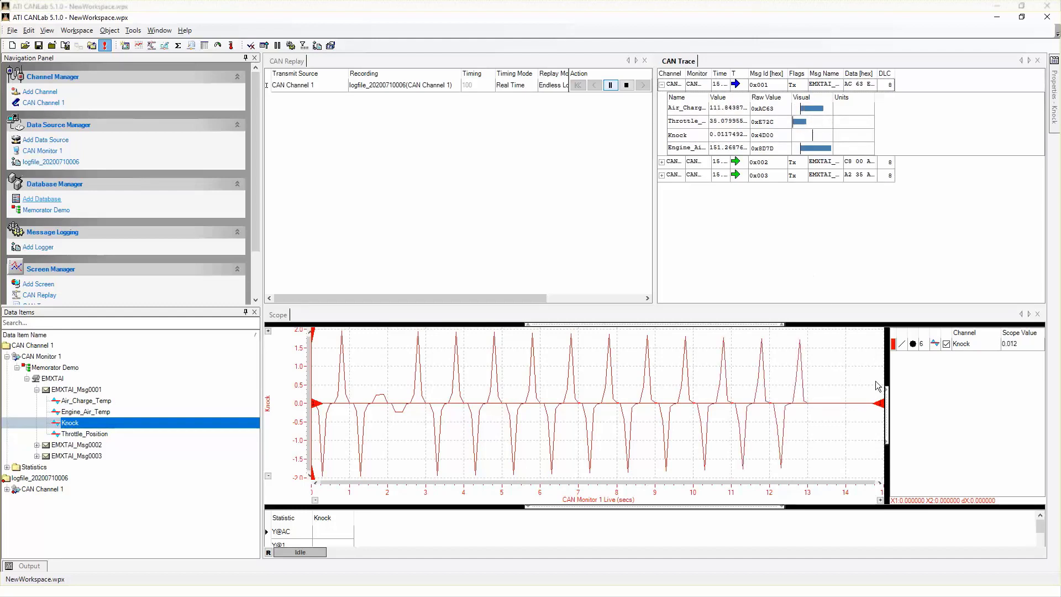
# Try the SmoothMarkers, Digital and BarMarkers line styles on the Scope's Knock channel, returning to a smooth line
pyautogui.click(902, 344)
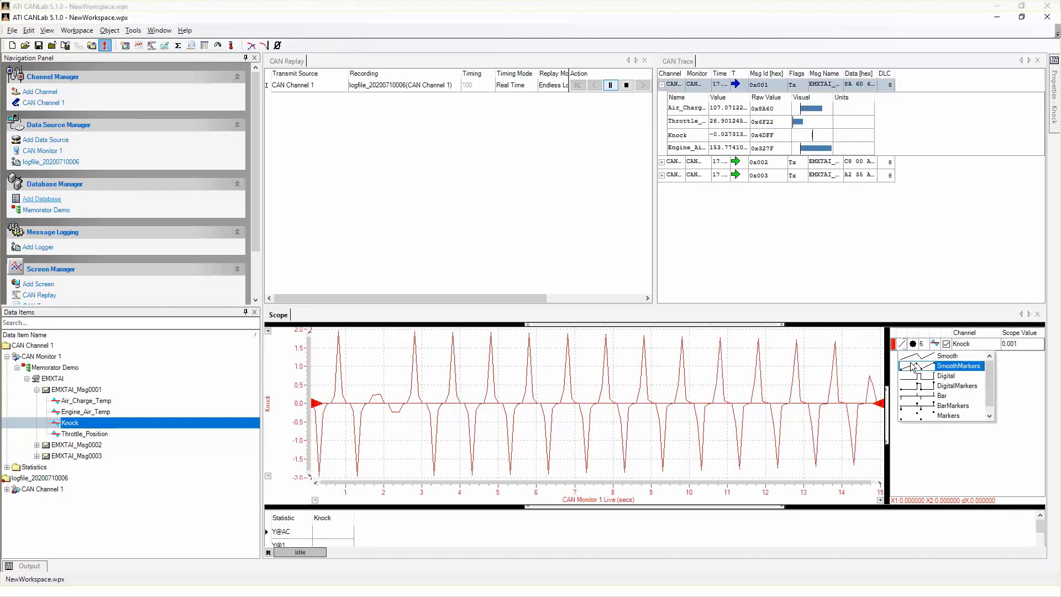
pyautogui.click(912, 365)
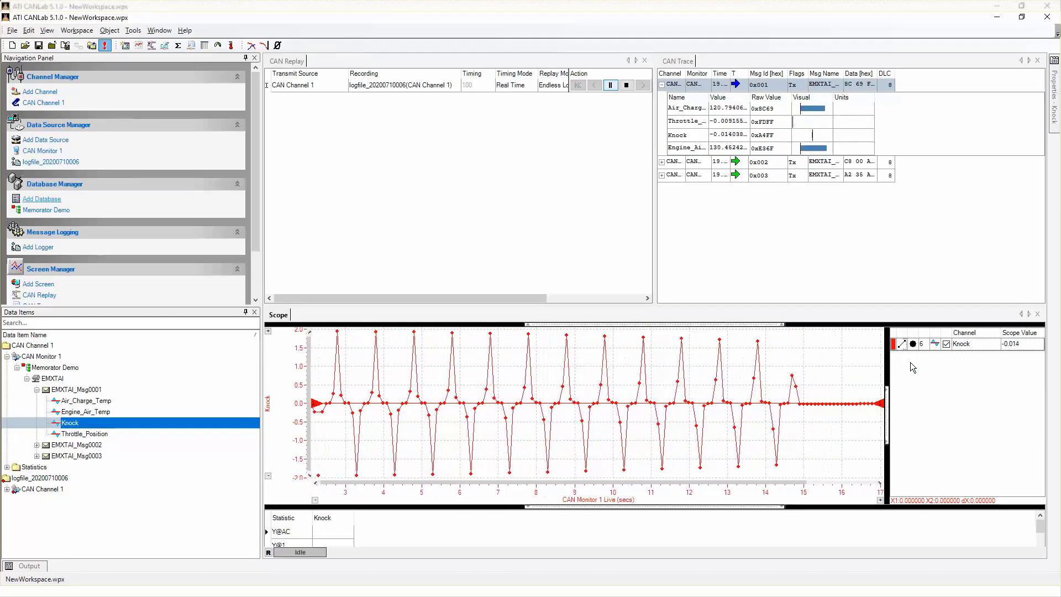
pyautogui.click(902, 344)
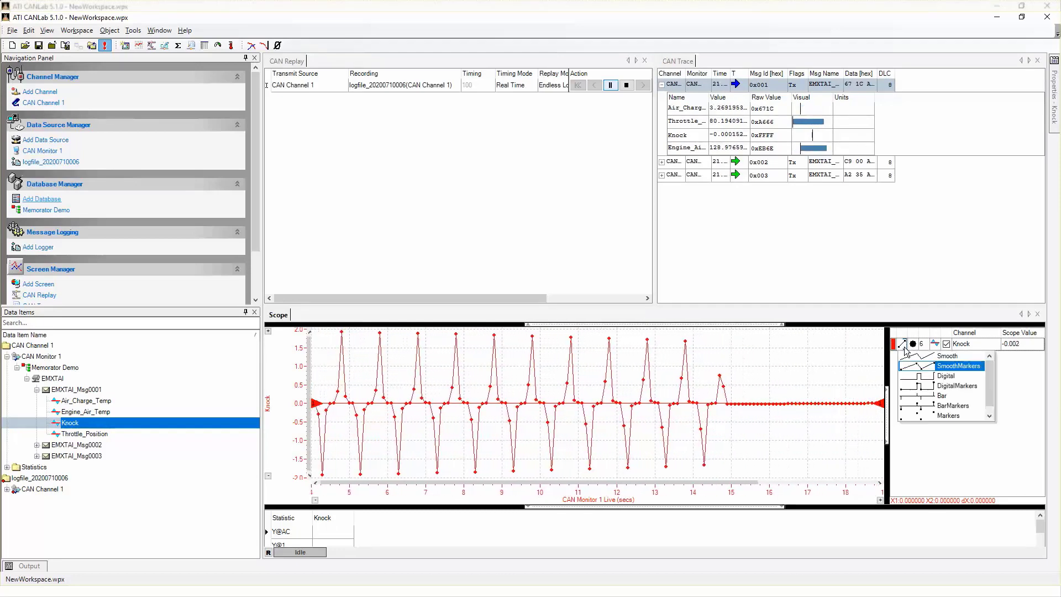
pyautogui.click(913, 375)
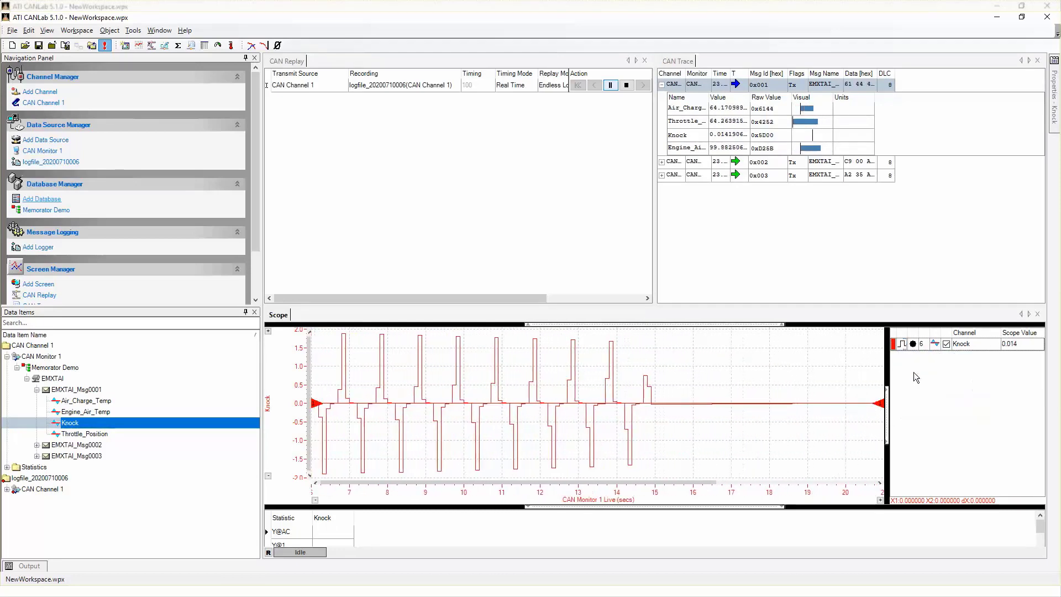
pyautogui.click(902, 343)
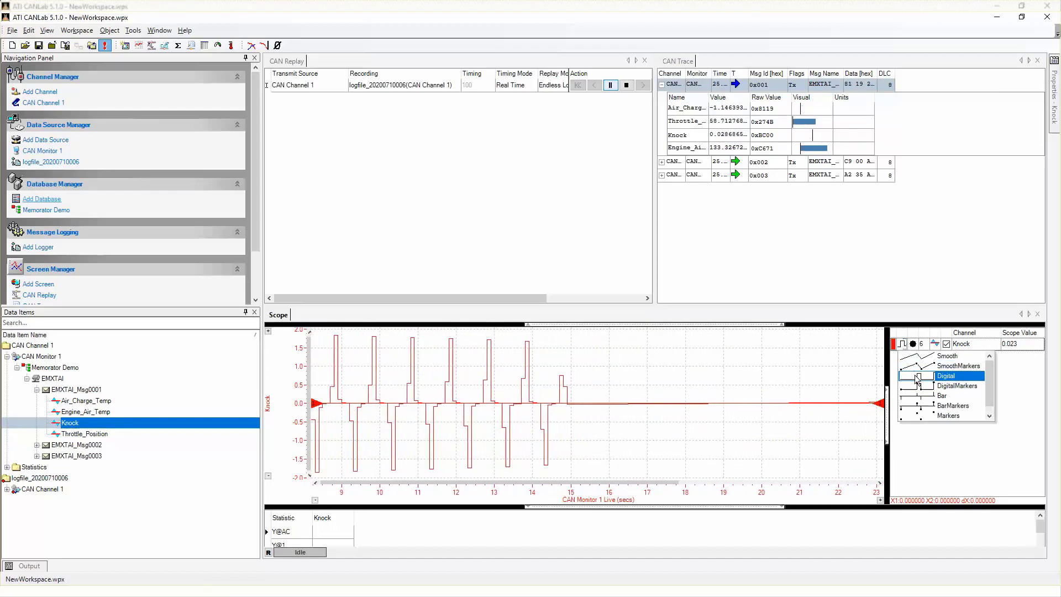
pyautogui.click(917, 406)
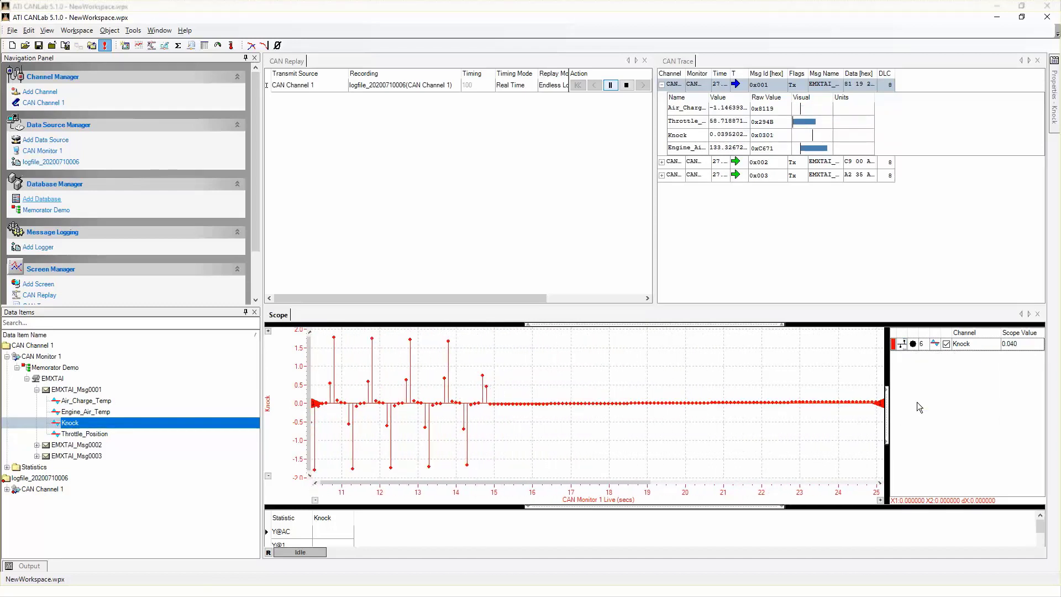
pyautogui.click(902, 344)
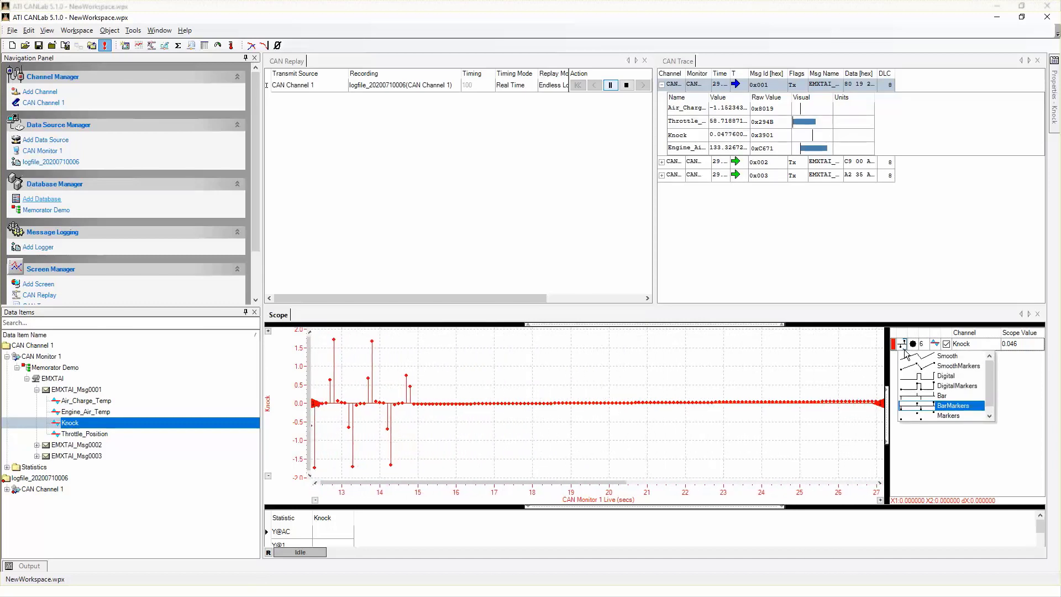
pyautogui.click(910, 361)
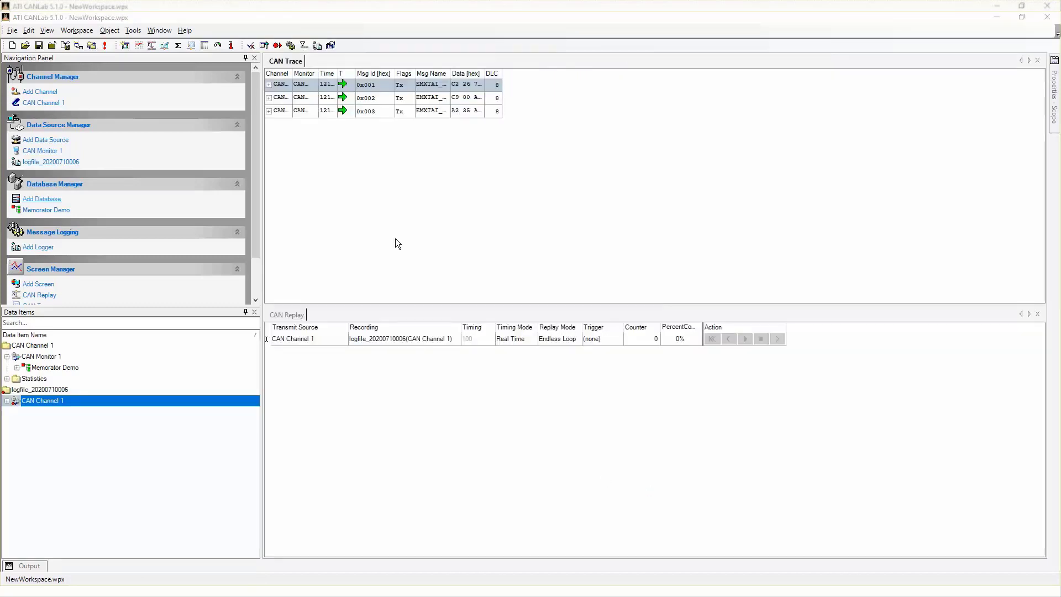
# Insert a Scope screen in the workspace and move CAN Replay up next to the CAN Trace
pyautogui.click(138, 45)
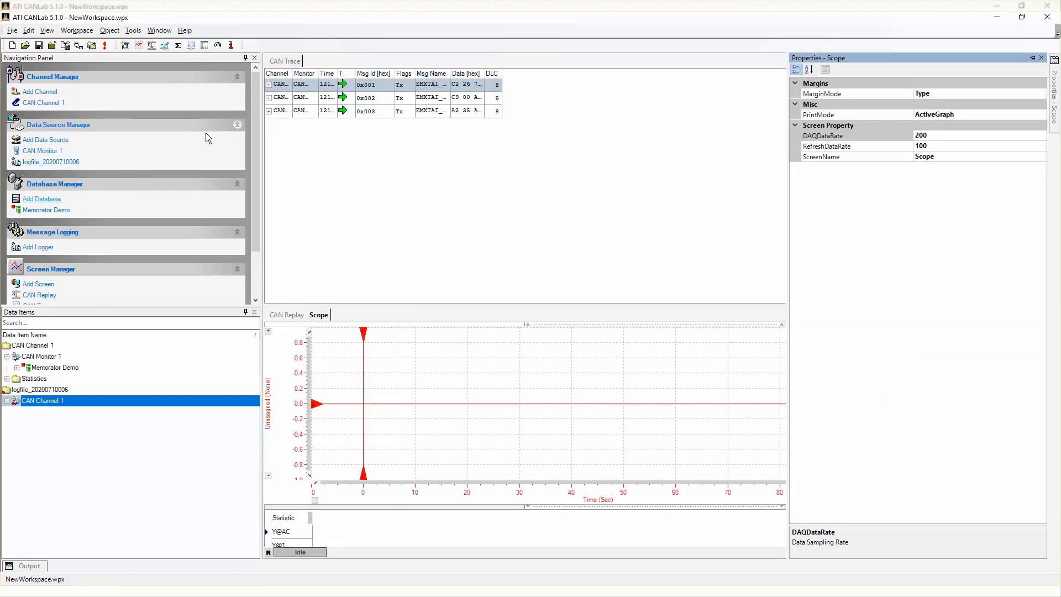
pyautogui.moveTo(280, 314); pyautogui.dragTo(282, 251)
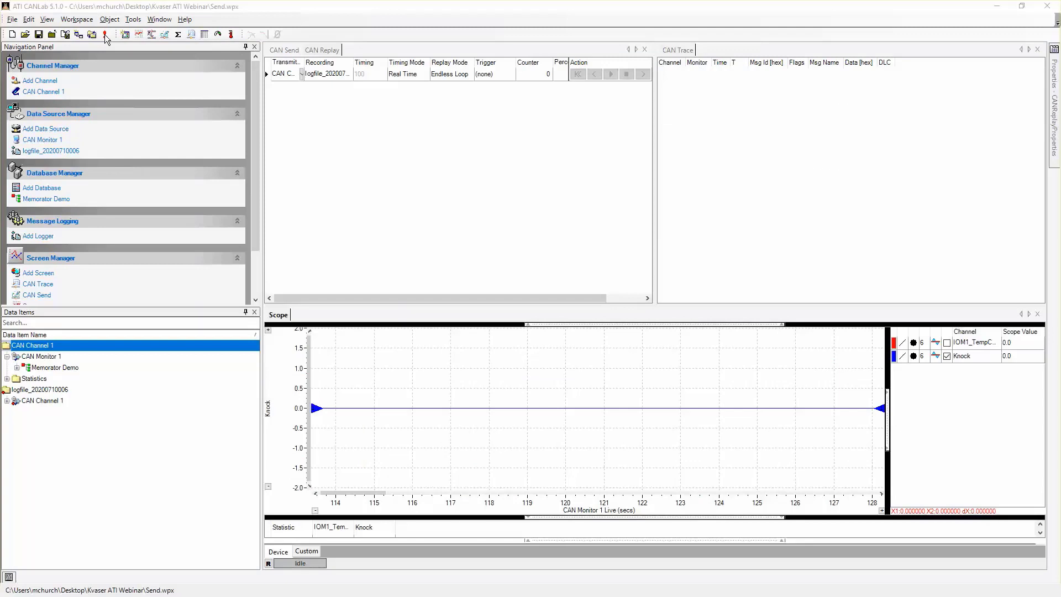
# Run the CAN replay online and add Throttle_Position from trace message 0x001 to the Scope
pyautogui.click(105, 35)
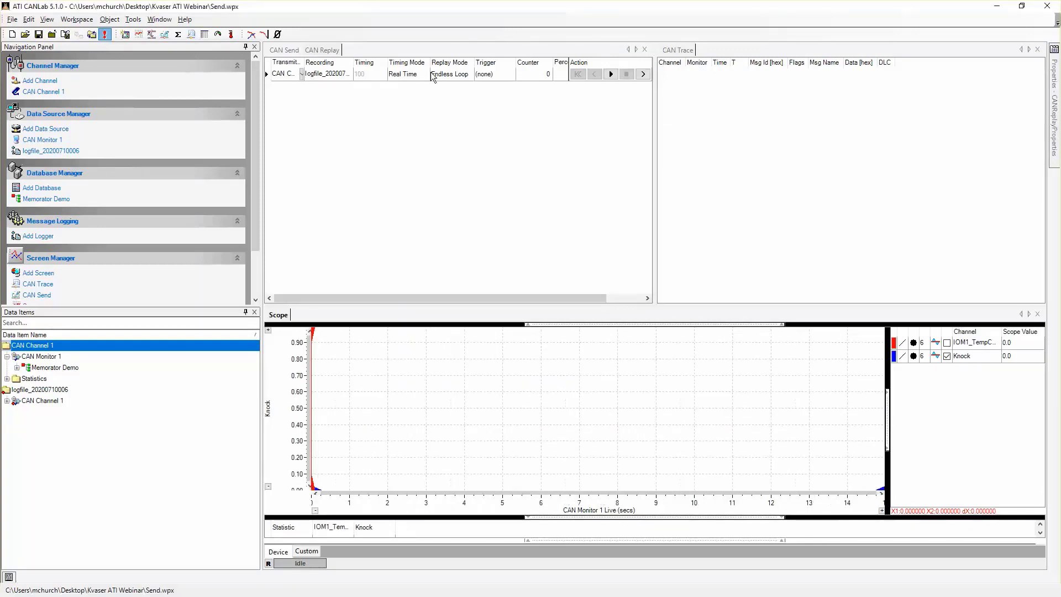
pyautogui.click(611, 74)
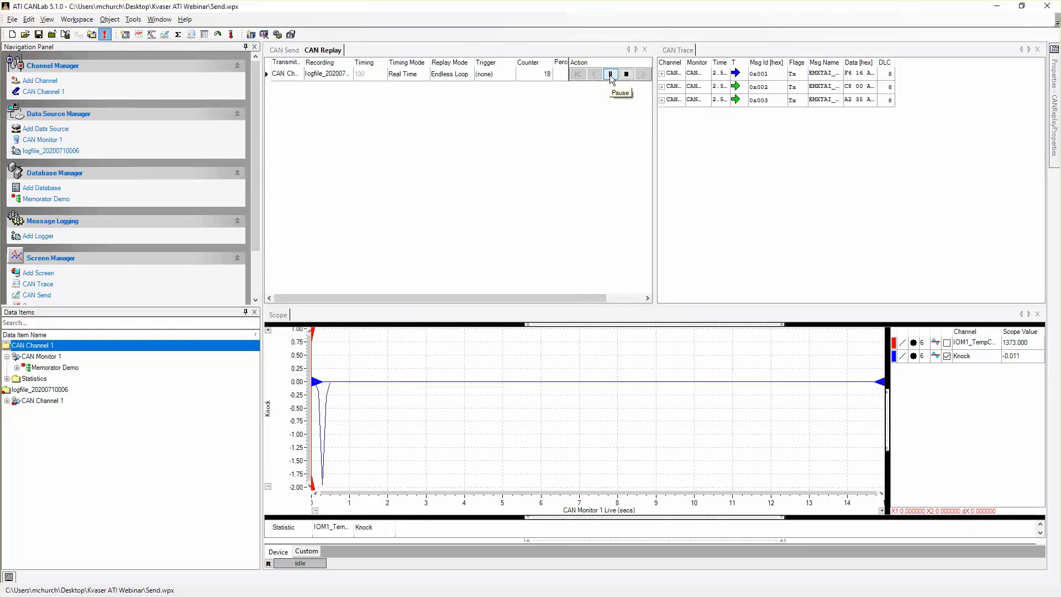
pyautogui.click(662, 74)
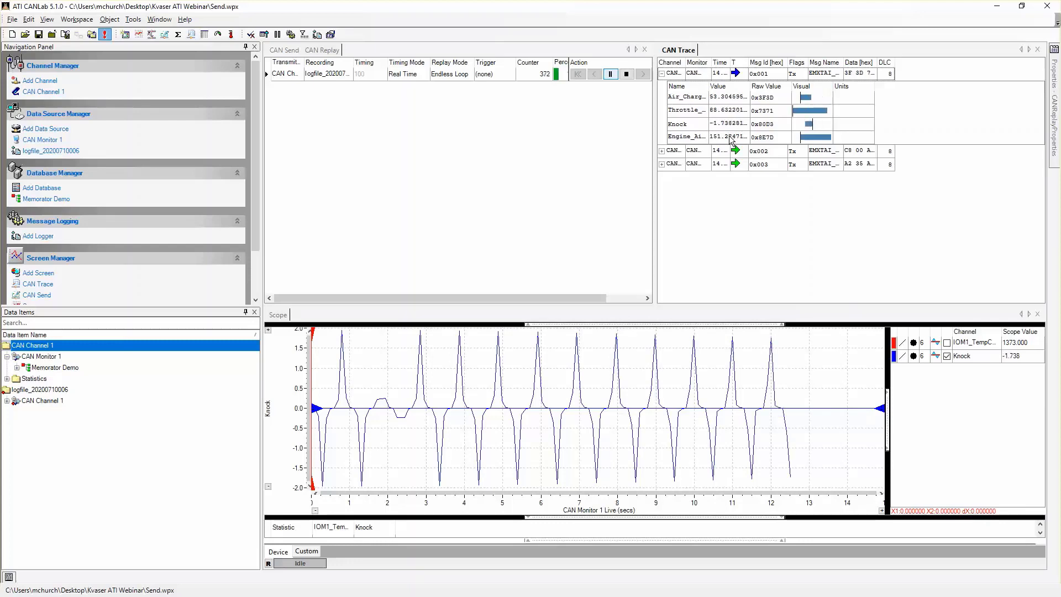
pyautogui.moveTo(723, 111)
pyautogui.mouseDown()
pyautogui.moveTo(886, 385)
pyautogui.moveTo(934, 396)
pyautogui.mouseUp()
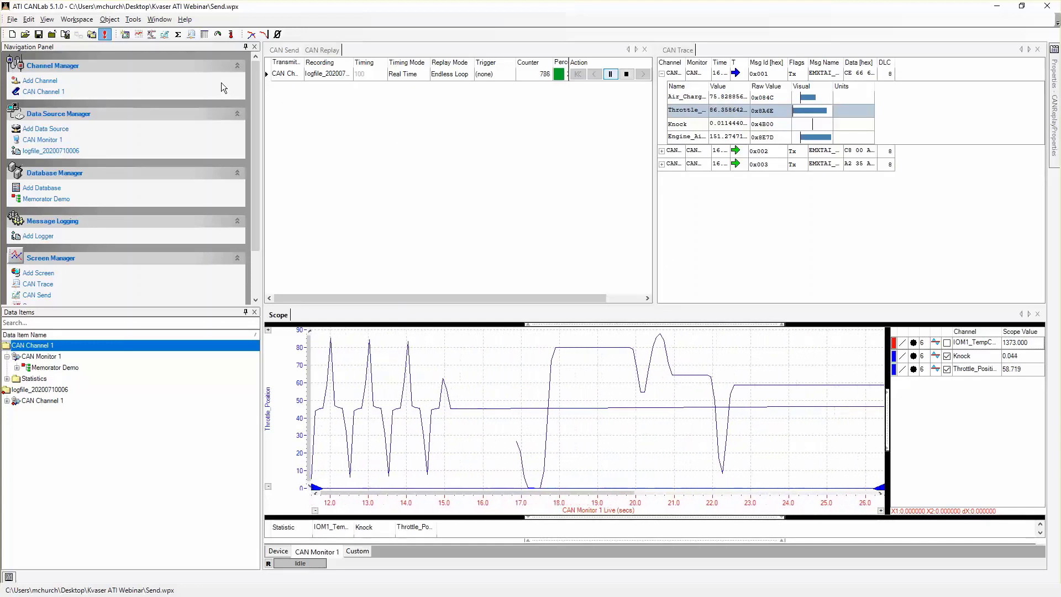
# Restart the online session with the log replay running, and plot message 0x001's Throttle_Position alongside Knock in the Scope
pyautogui.click(105, 35)
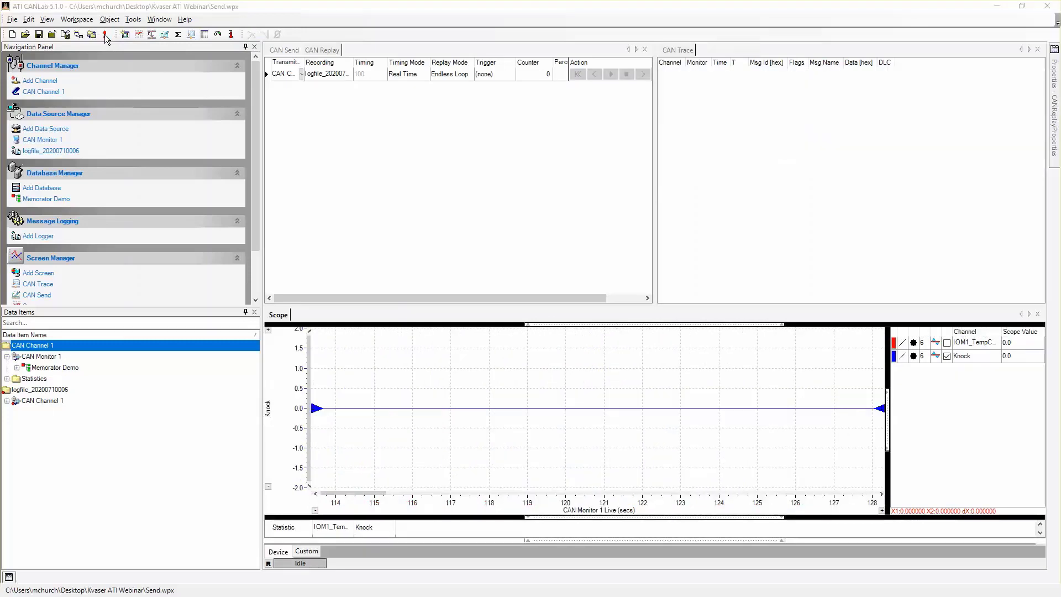
pyautogui.click(105, 34)
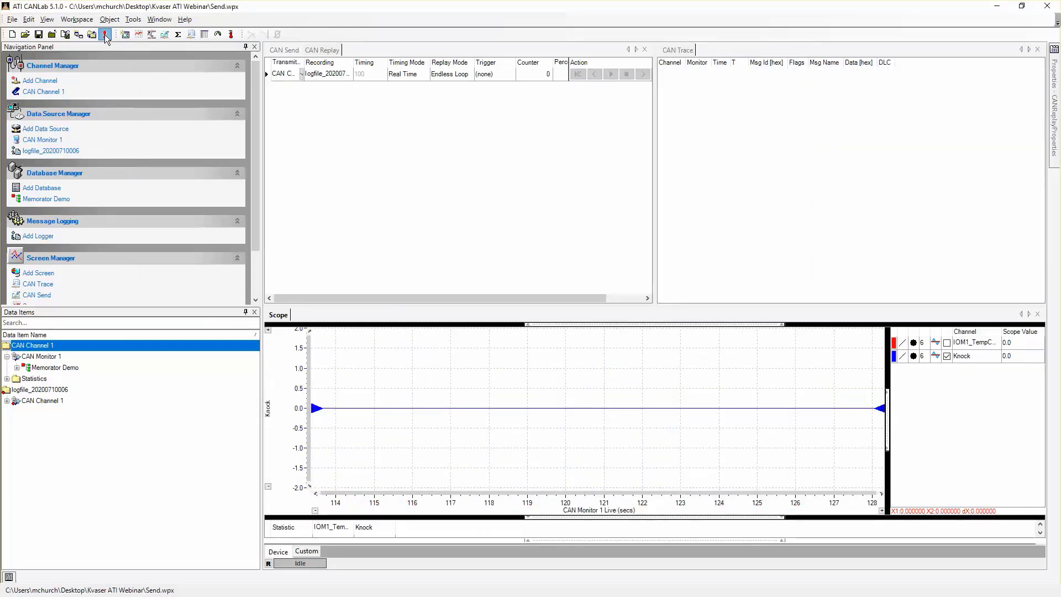
pyautogui.click(610, 74)
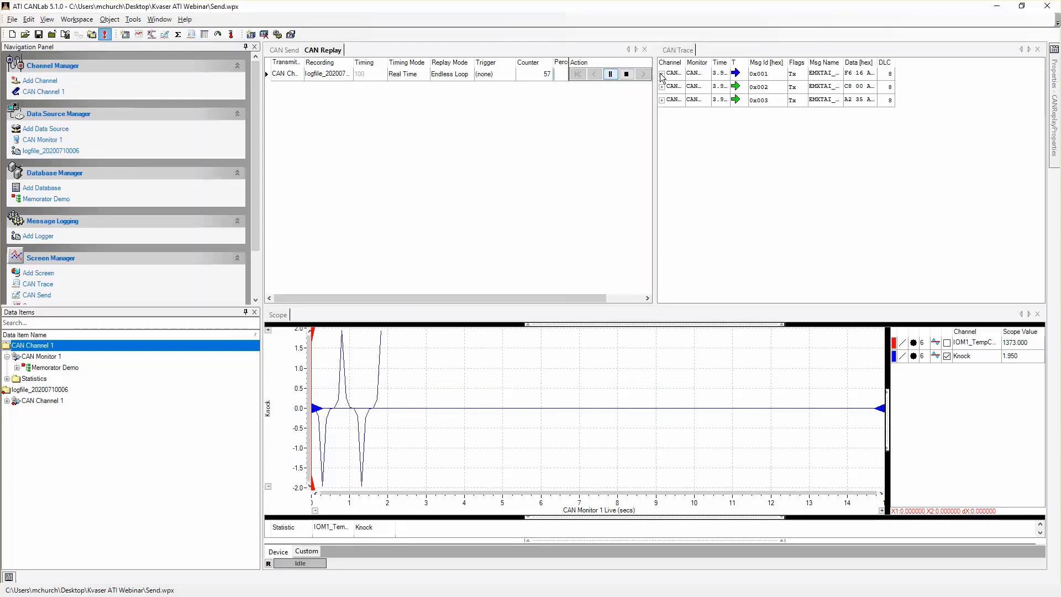
pyautogui.click(662, 74)
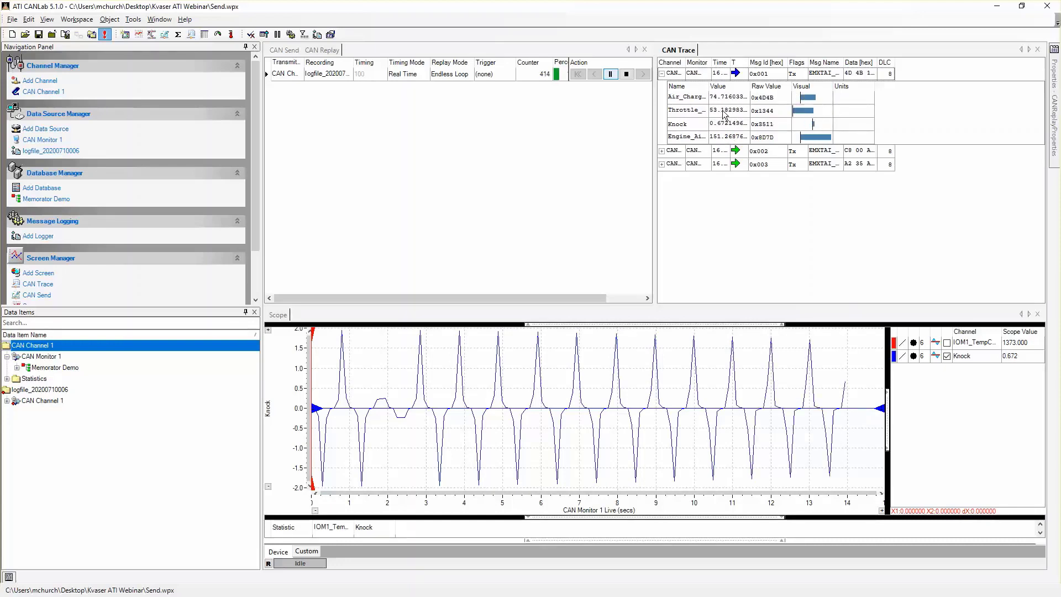
pyautogui.moveTo(725, 114); pyautogui.dragTo(936, 396)
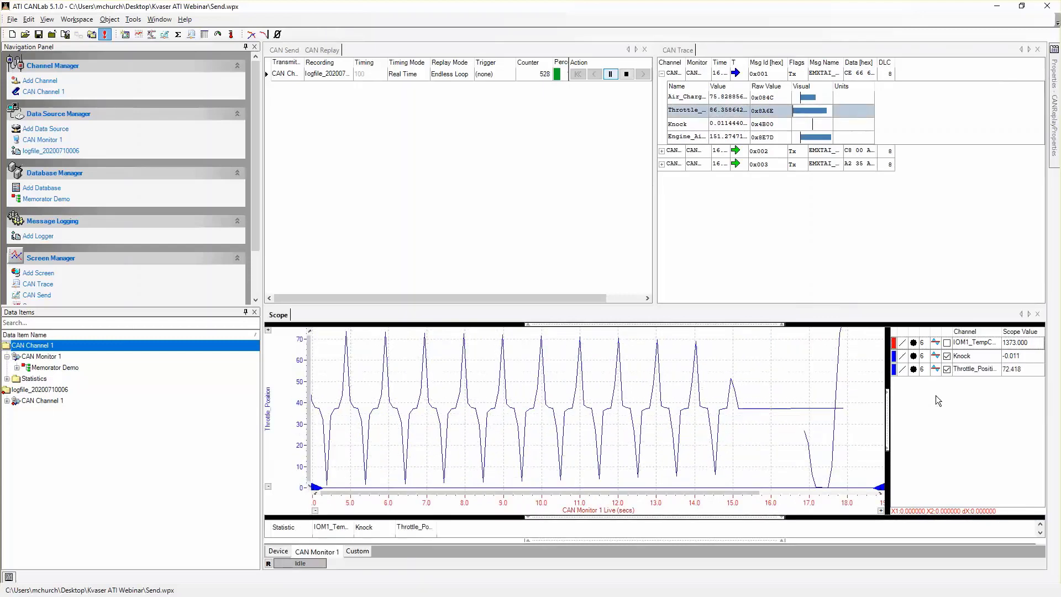